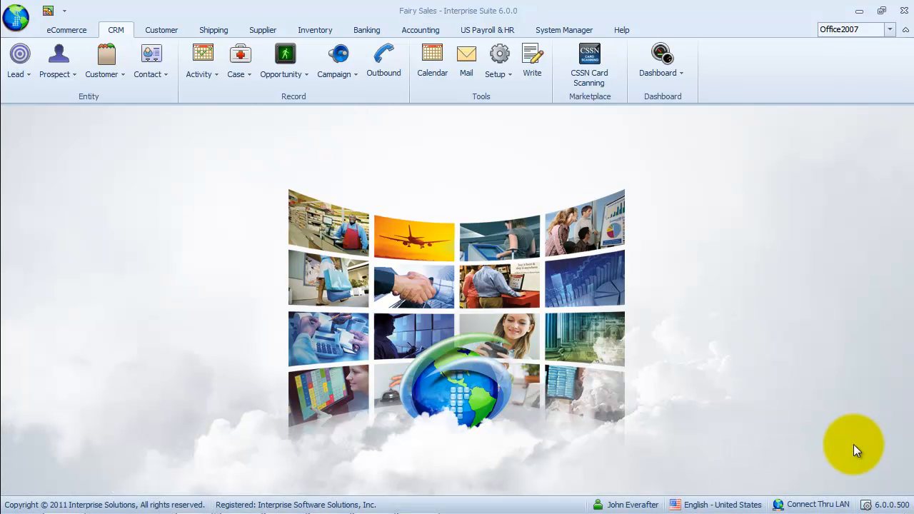
Create a new Case activity with the subject stating the customer complains that she was unable to sleep.
left_click(251, 74)
left_click(300, 98)
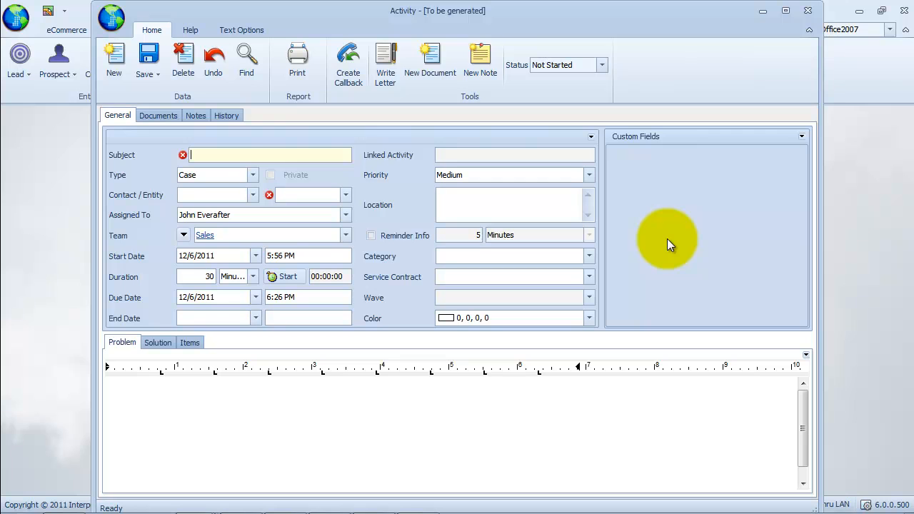
type("Ms Winnifred complains that ")
type("she was unable to sleep")
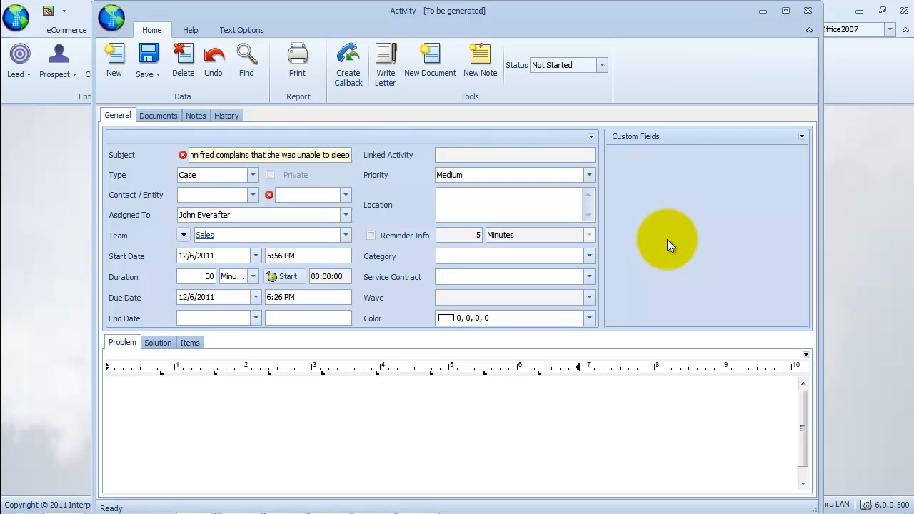
Set the contact to the customer found by searching 'wi'.
left_click(253, 195)
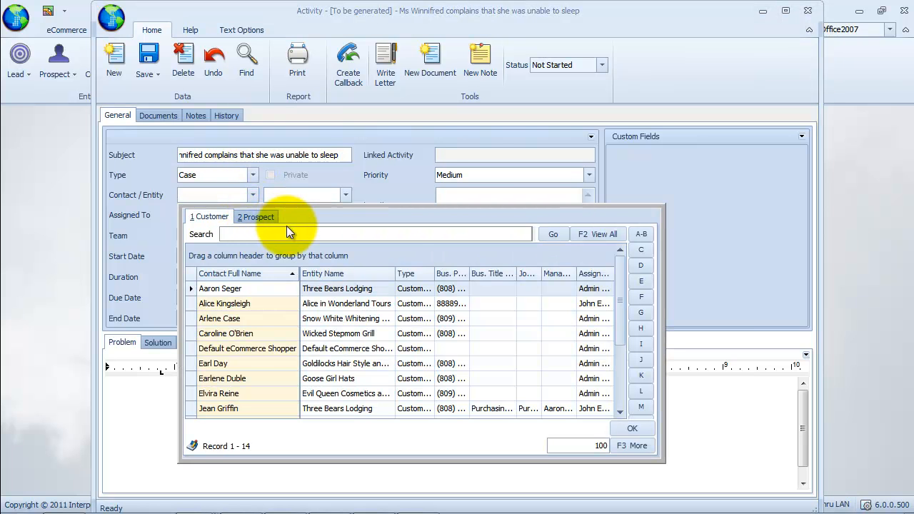
type("wi")
key("Return")
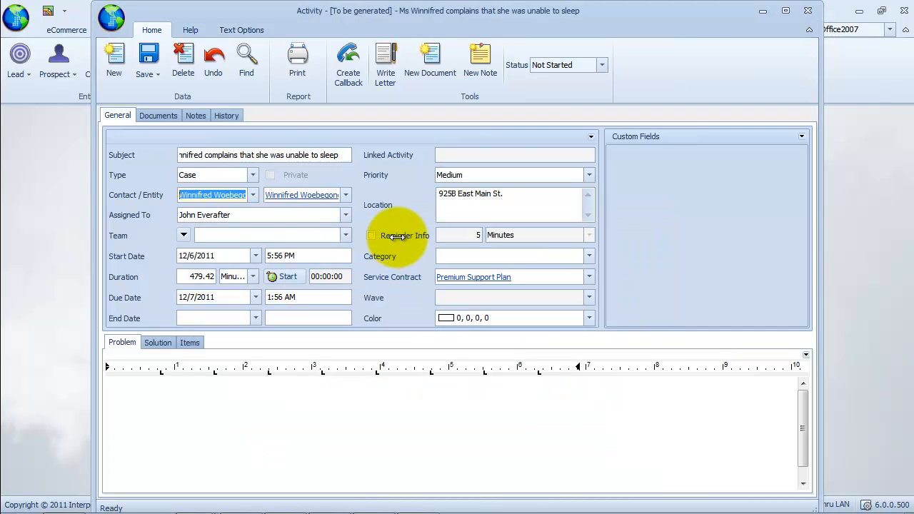
Time the call with the duration timer while writing the problem: the customer could not sleep on her new Sleepwell Princess Mattress.
left_click(282, 277)
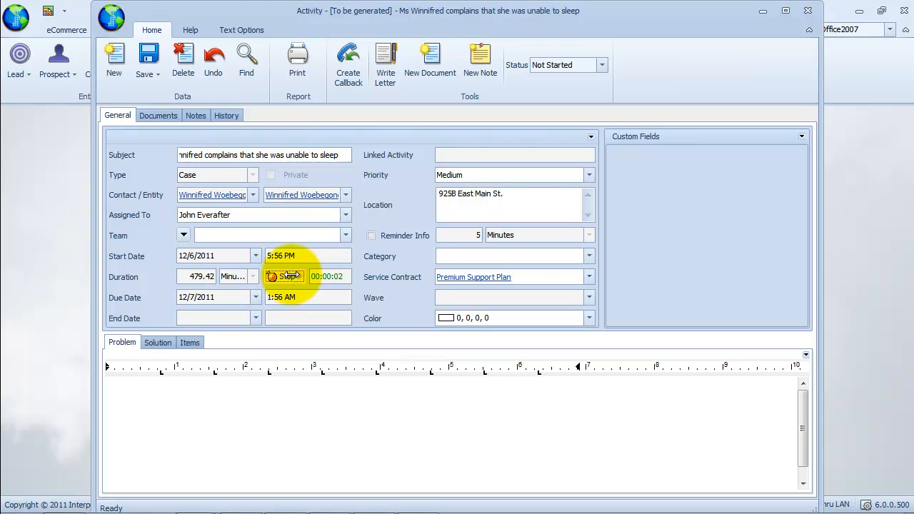
left_click(300, 429)
type("Ms Winnifred complains that she was unable to sleep on her new")
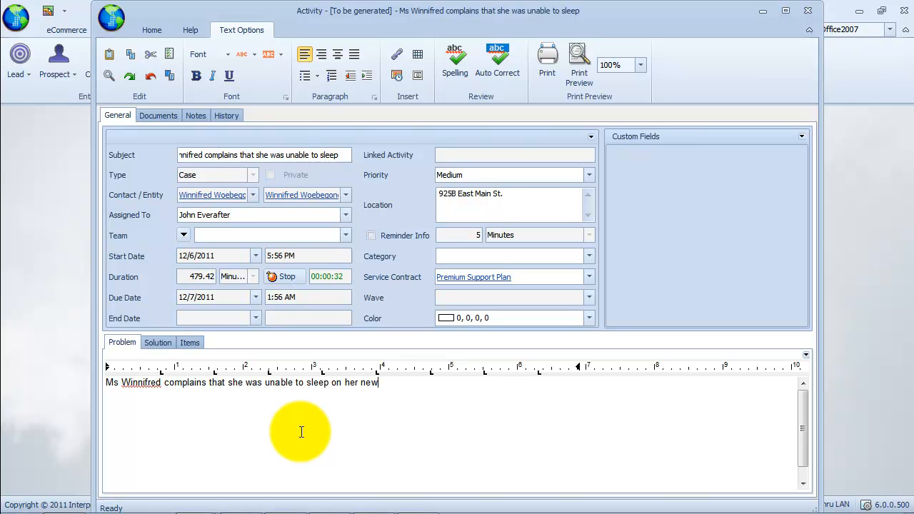
type("Sleepwell Princess Mattress.")
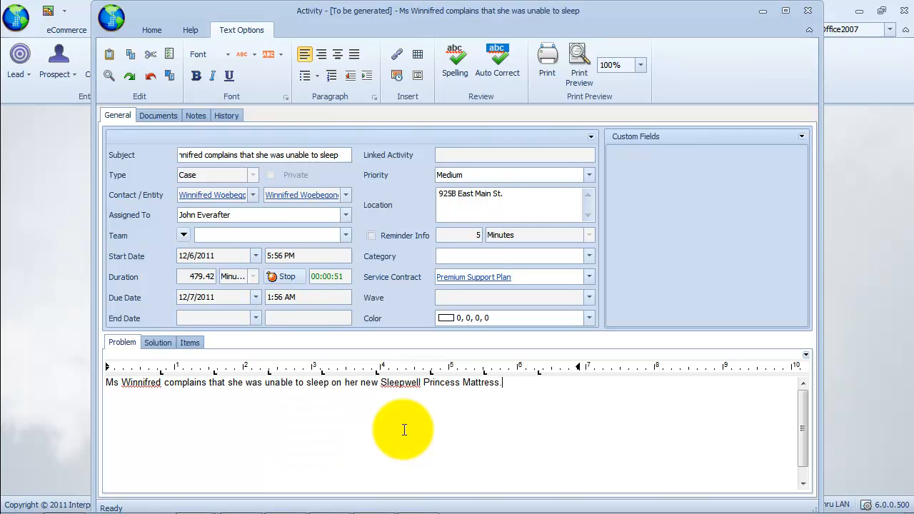
left_click(293, 277)
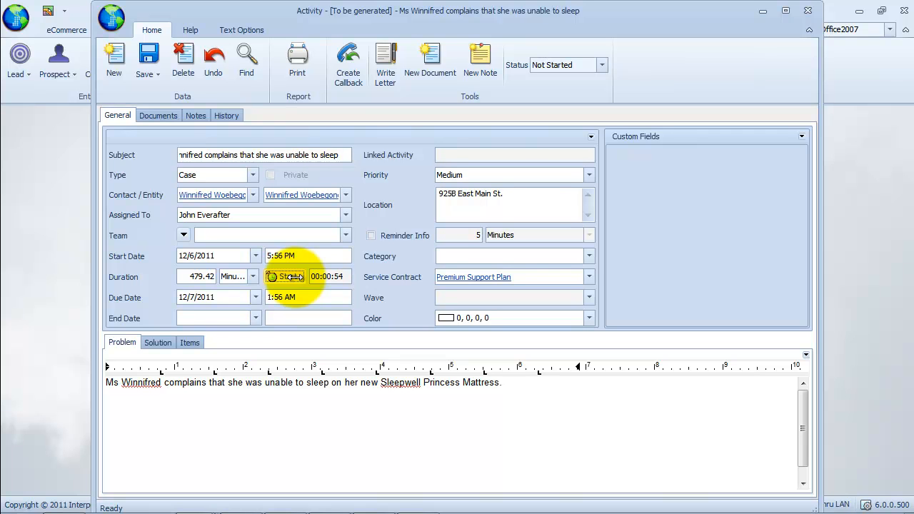
Set the activity status to In Progress.
left_click(601, 65)
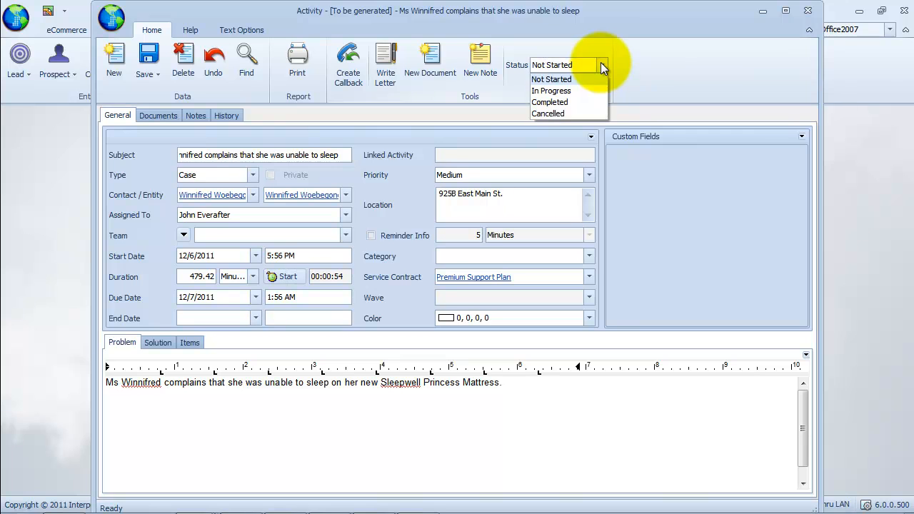
left_click(591, 89)
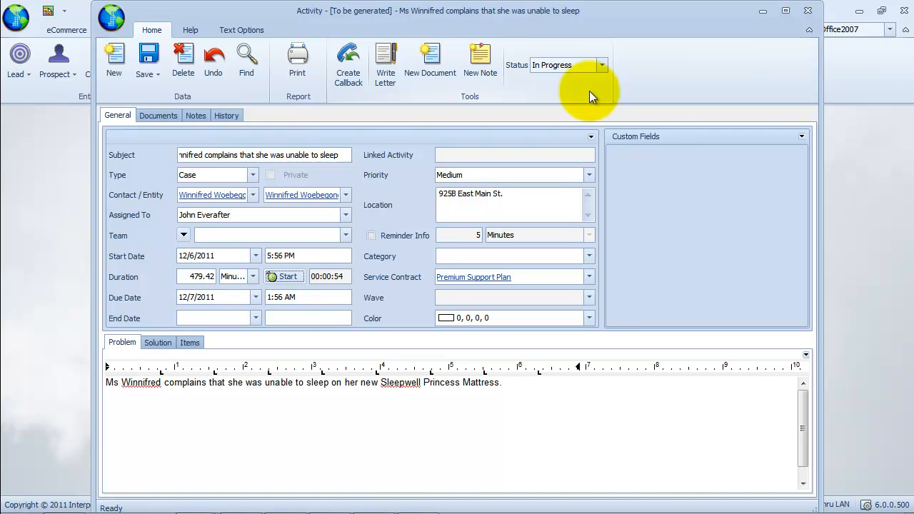
left_click(344, 214)
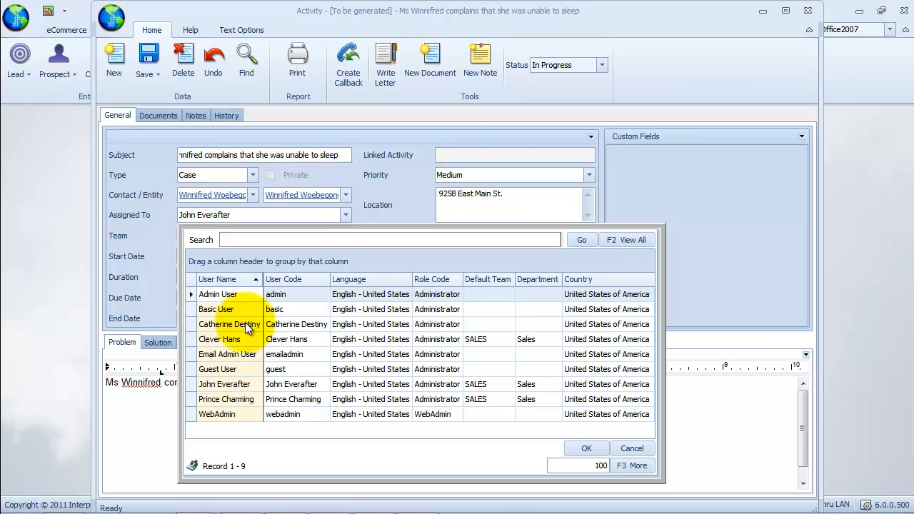
left_click(630, 448)
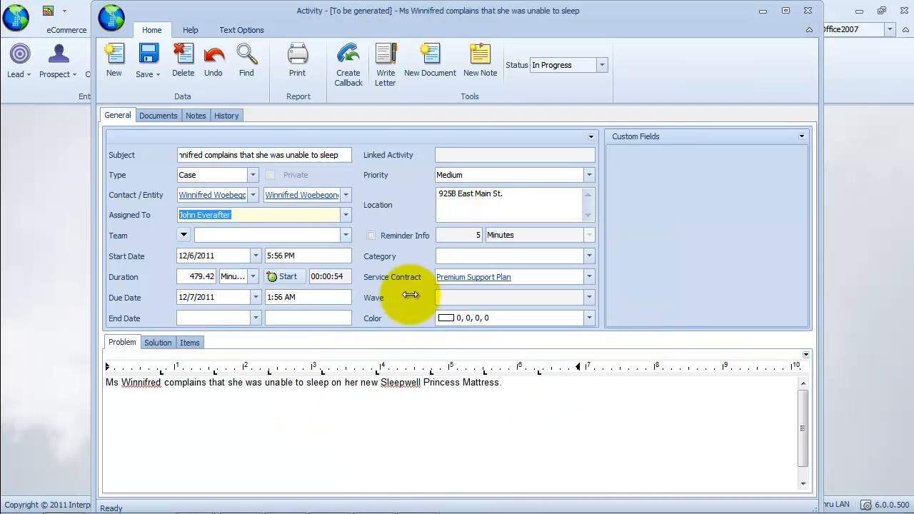
Set the team to Customer Service.
left_click(346, 236)
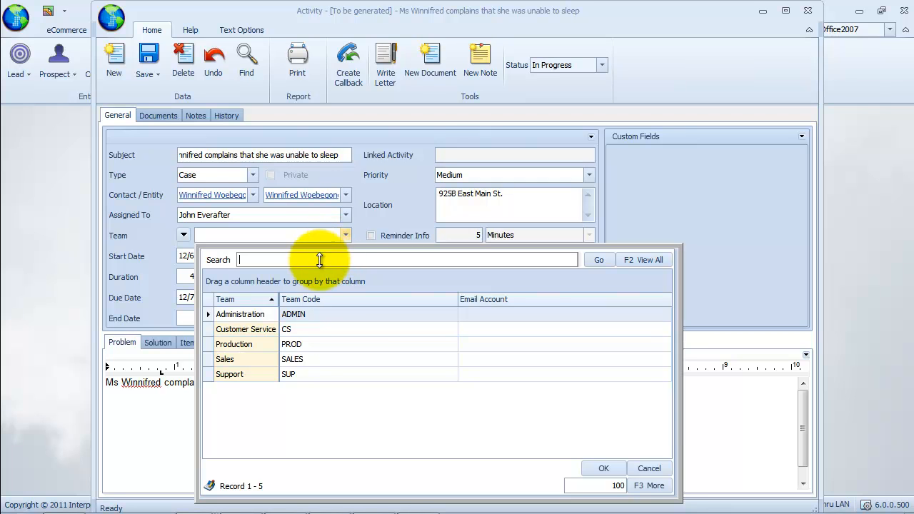
left_click(267, 329)
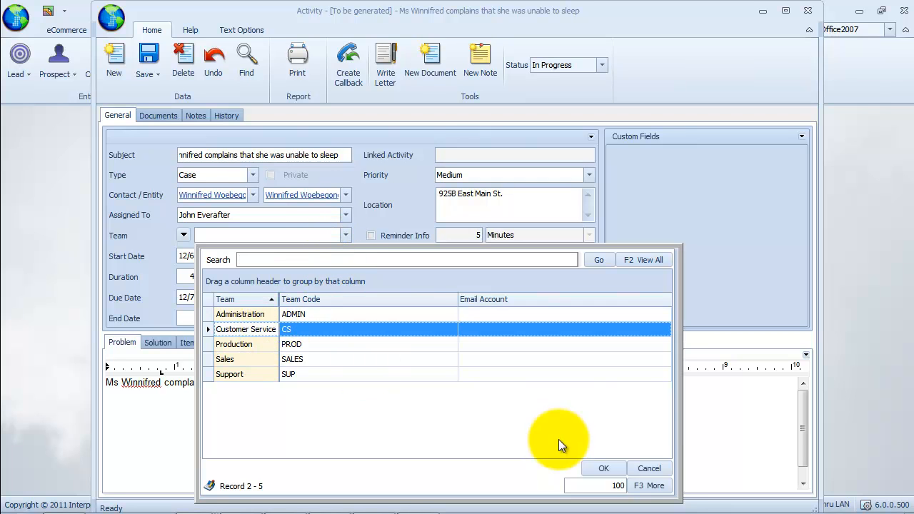
left_click(601, 469)
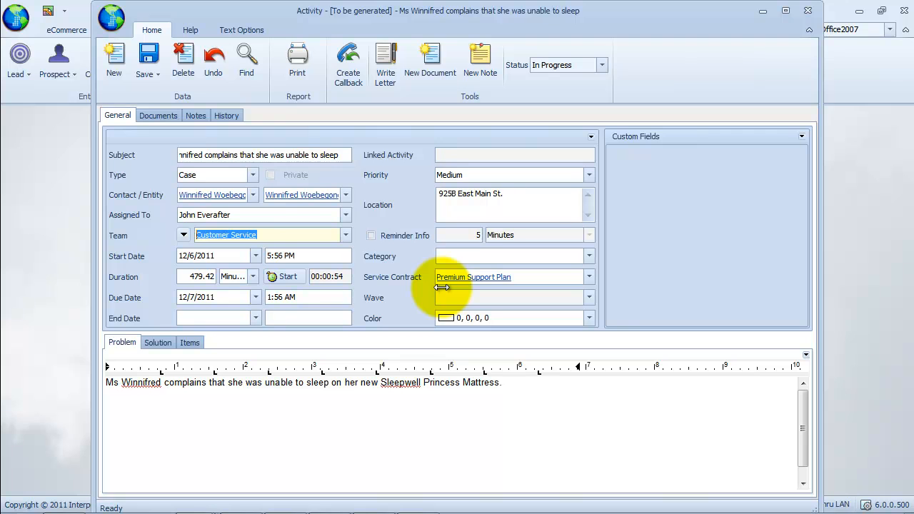
Set the category to Call Inbound.
left_click(241, 294)
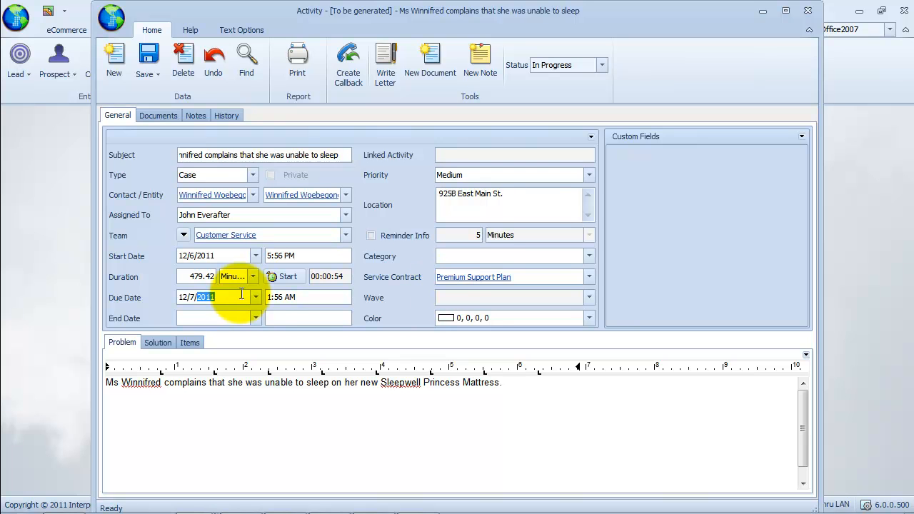
left_click(531, 277)
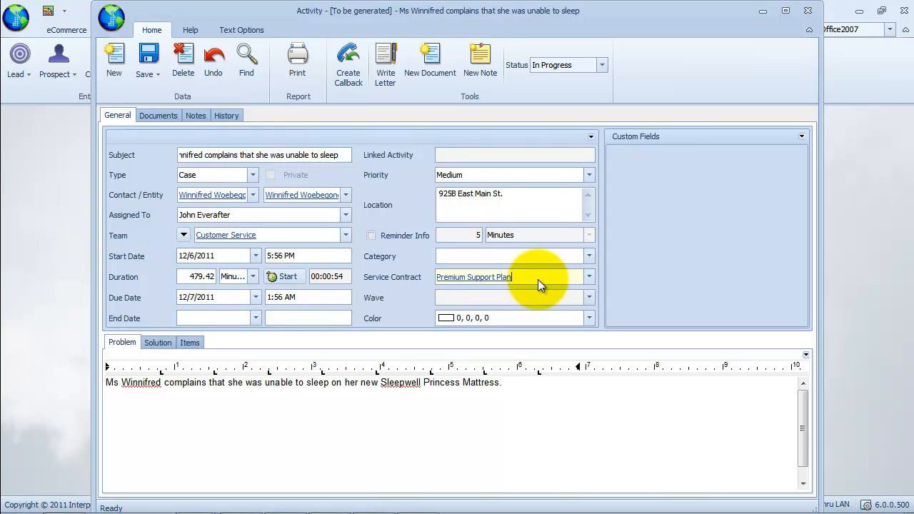
left_click(589, 256)
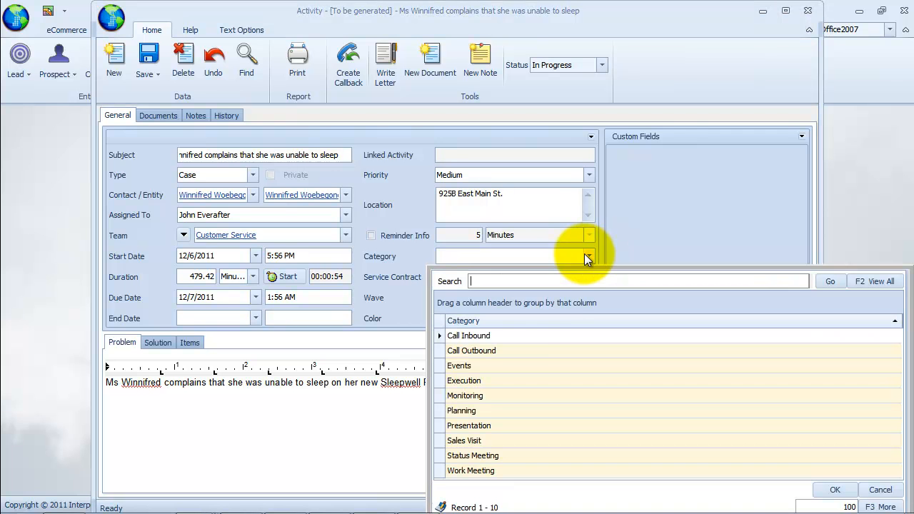
double_click(537, 334)
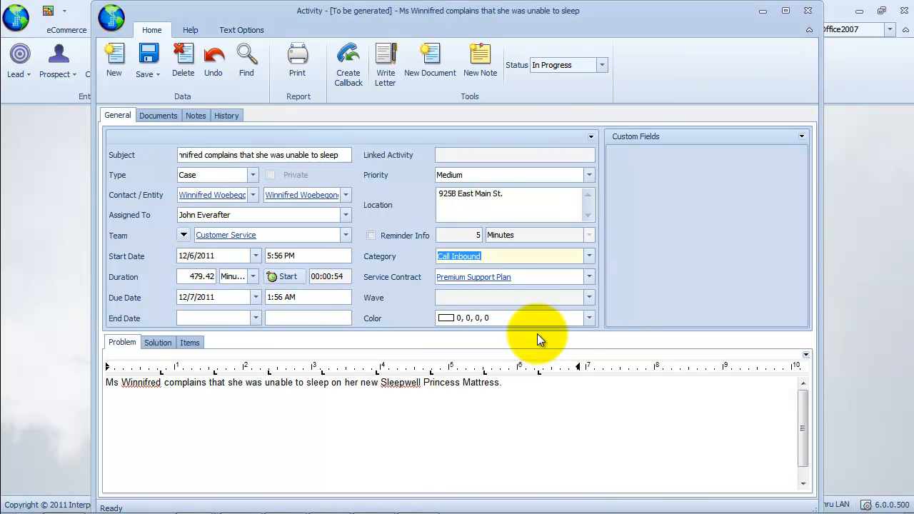
Set the activity color to red (255, 0, 0).
left_click(589, 318)
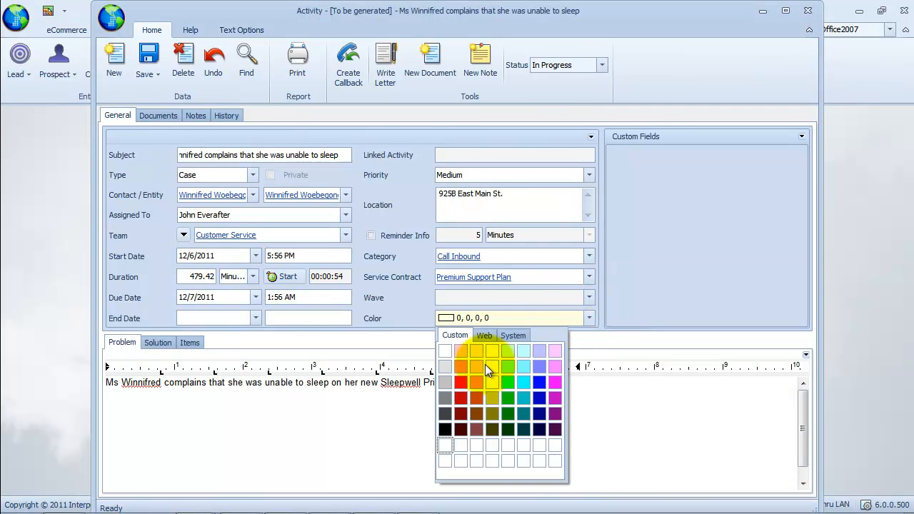
left_click(460, 381)
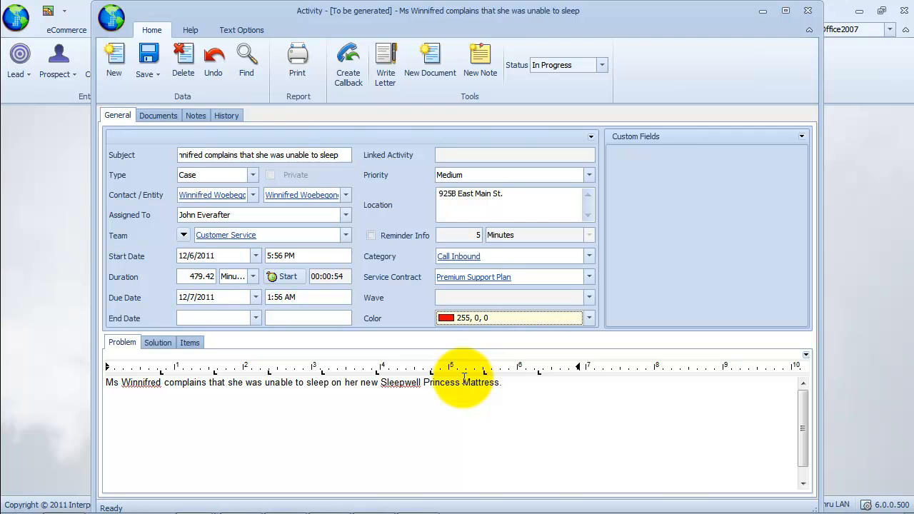
left_click(586, 394)
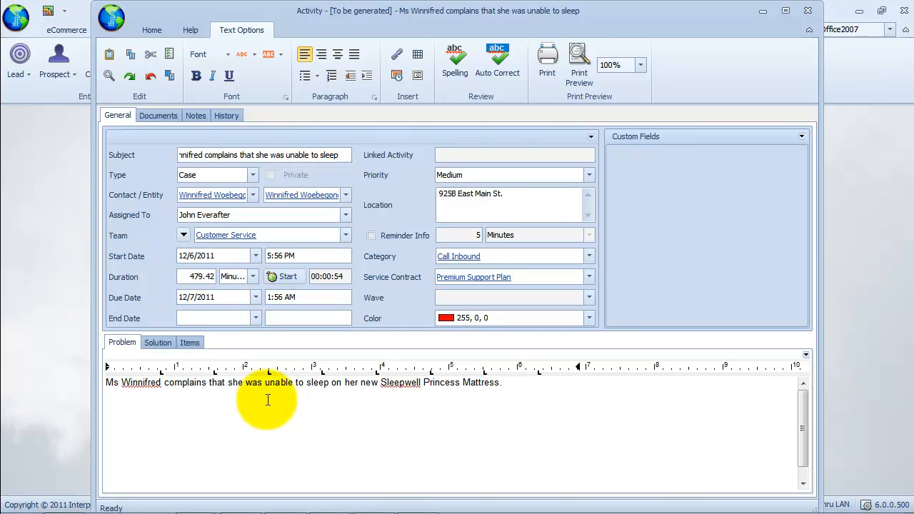
Enter the solution: "Send her an extra 6 layers of mattress. Callback if there is still a problem.".
left_click(163, 343)
left_click(212, 398)
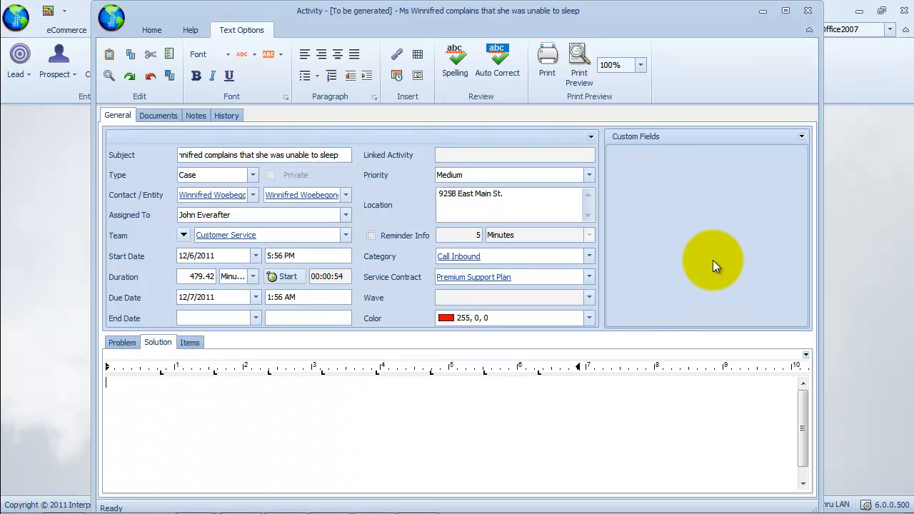
type("Send her an extra 6 layers of")
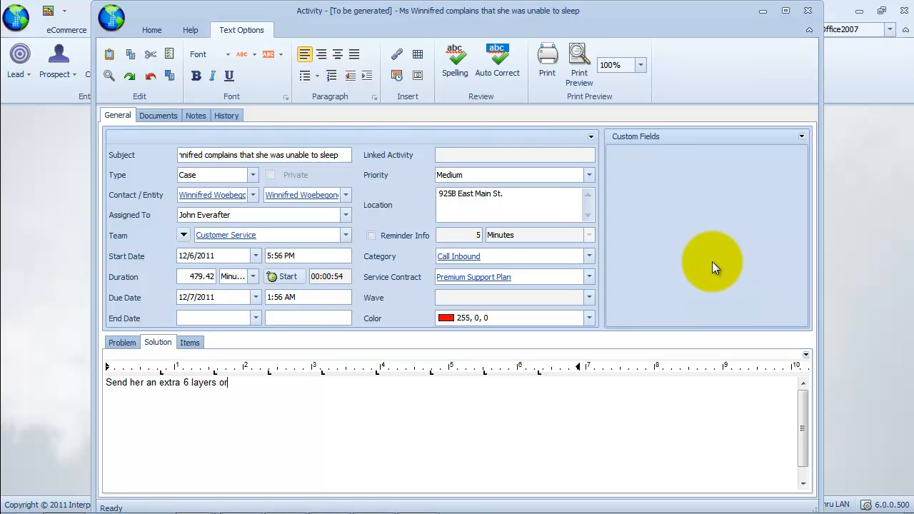
type(" mattress. Callback if there is still a prob")
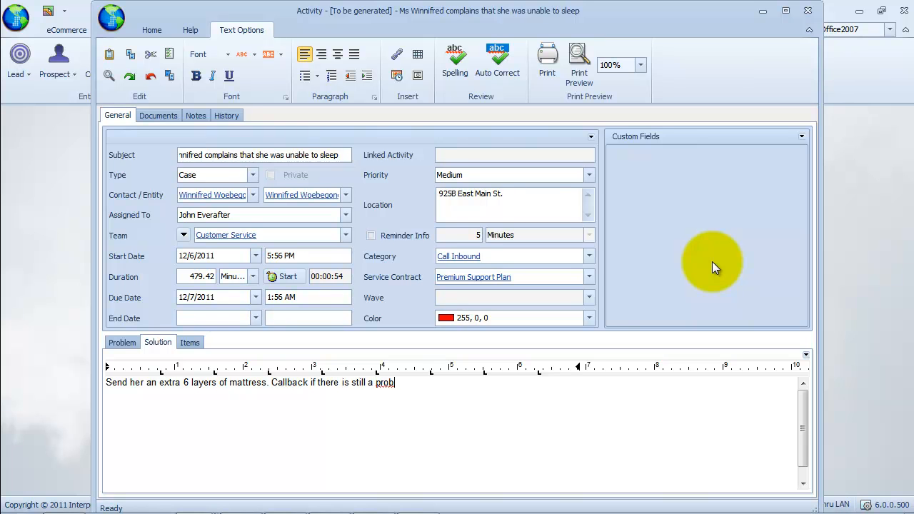
type("lem.")
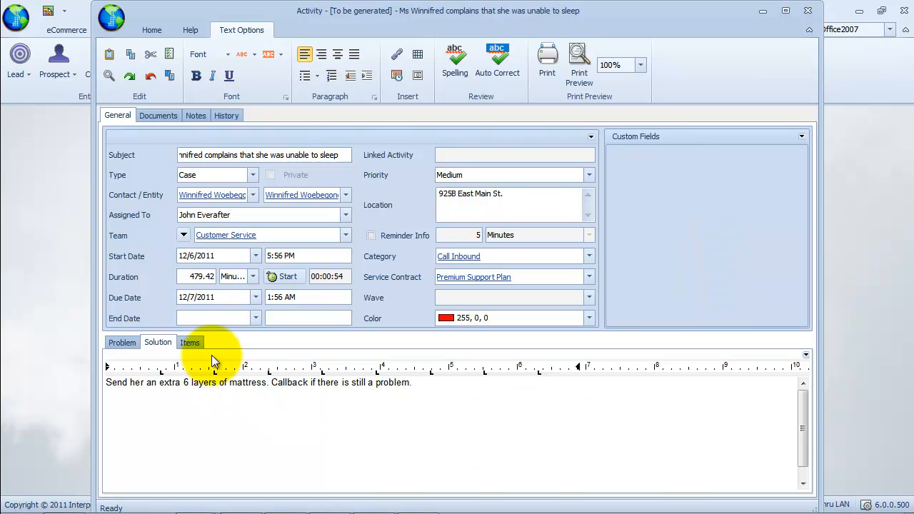
Add the Sleepwell Princess Mattress item, found by searching 'sleepwell', with the problem "customer reported she was unable to sleep".
left_click(192, 343)
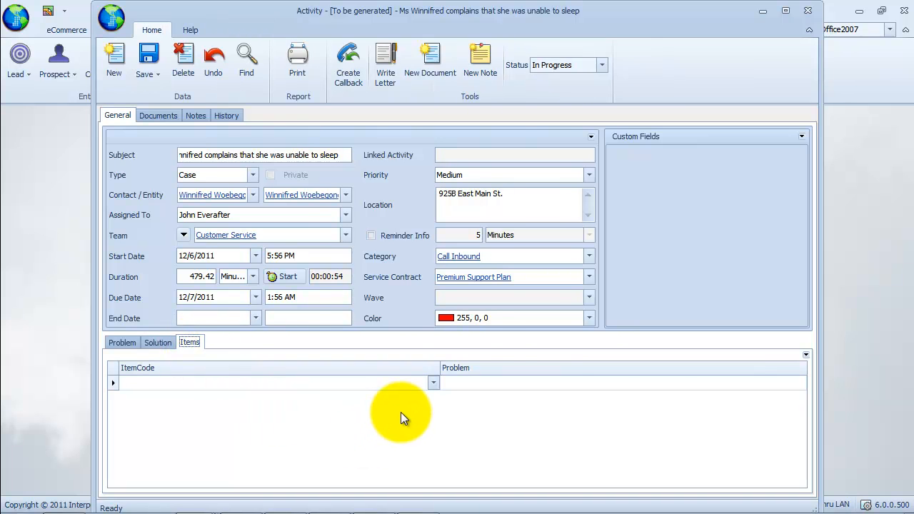
left_click(433, 383)
type("sleepw")
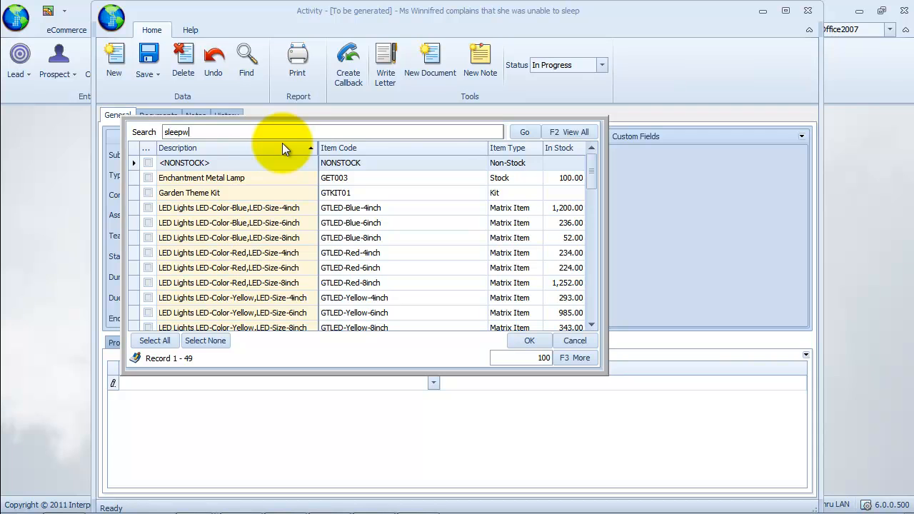
type("ell")
left_click(148, 162)
left_click(529, 340)
left_click(522, 408)
type("customer reported she was unable to sleep")
left_click(509, 466)
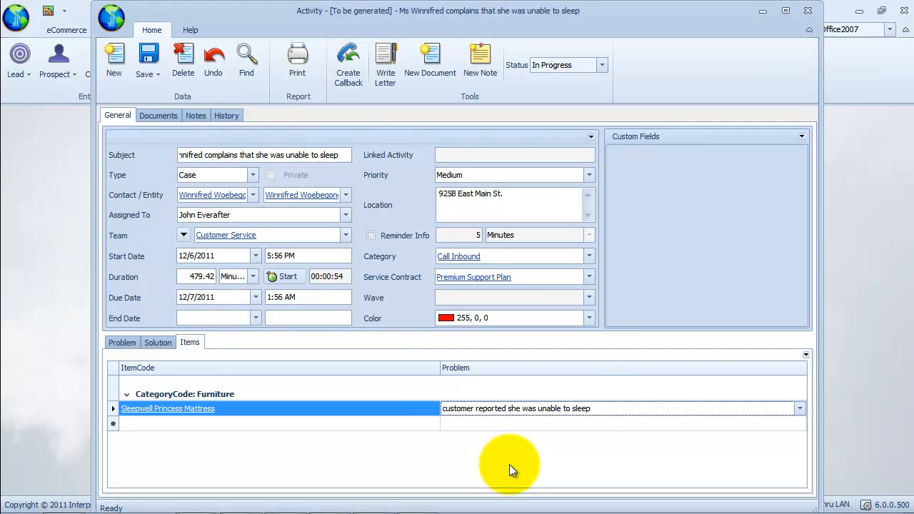
Save the case and create a callback scheduled 1 hour later.
left_click(351, 81)
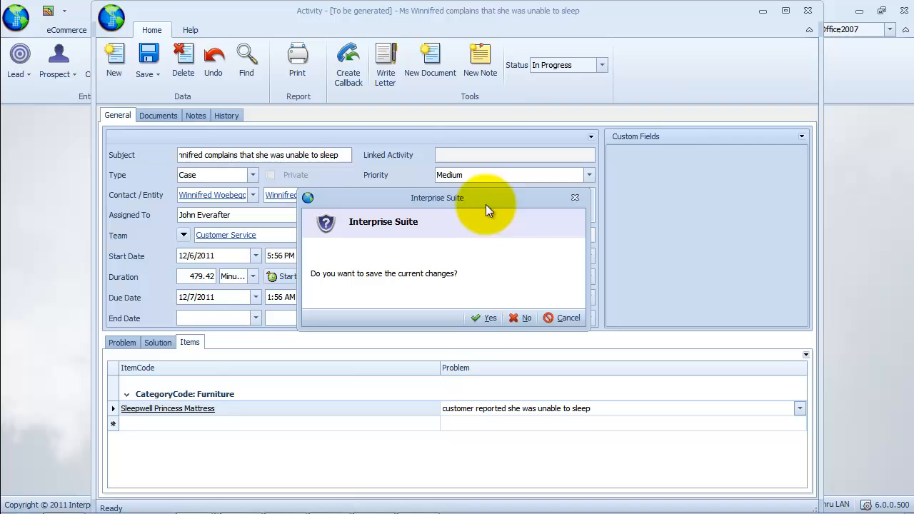
left_click(486, 321)
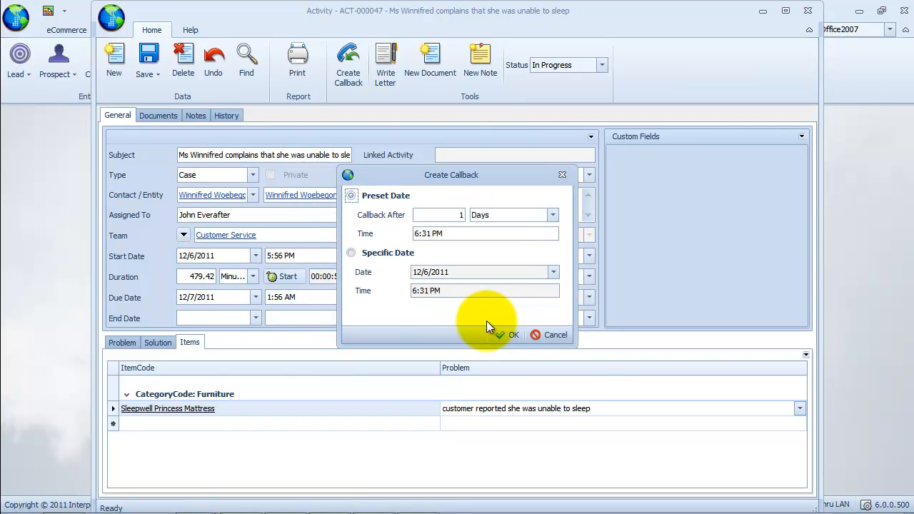
left_click(555, 215)
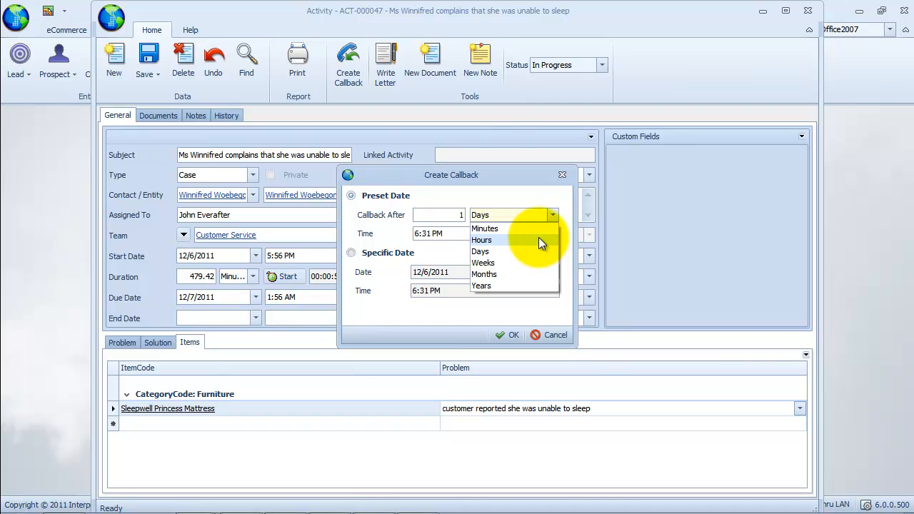
left_click(538, 239)
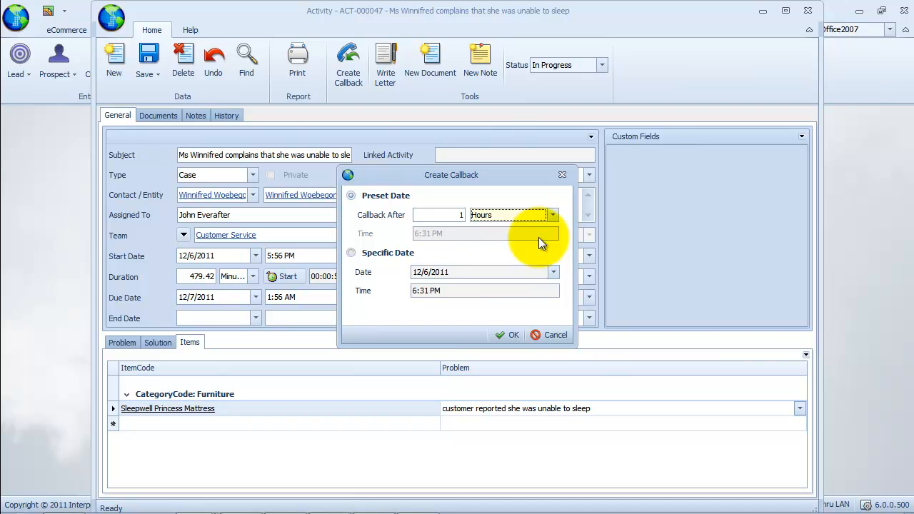
left_click(510, 334)
left_click(499, 414)
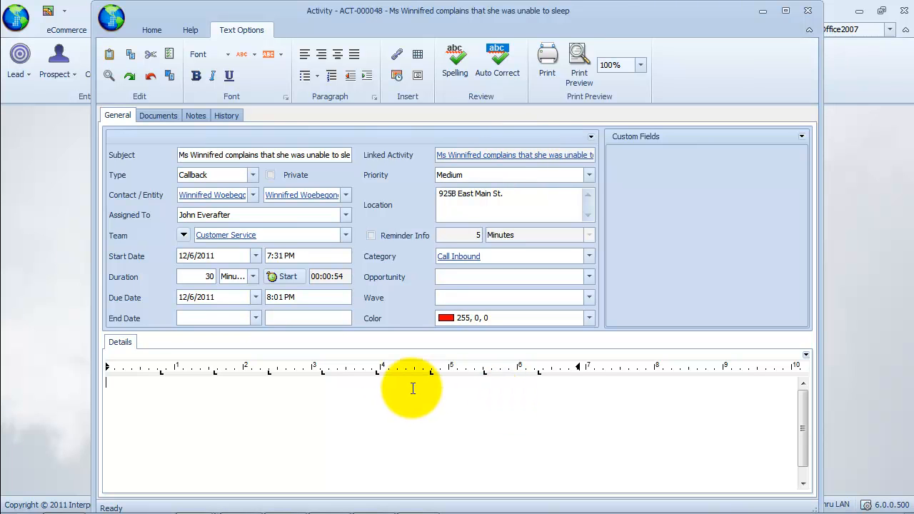
left_click(153, 31)
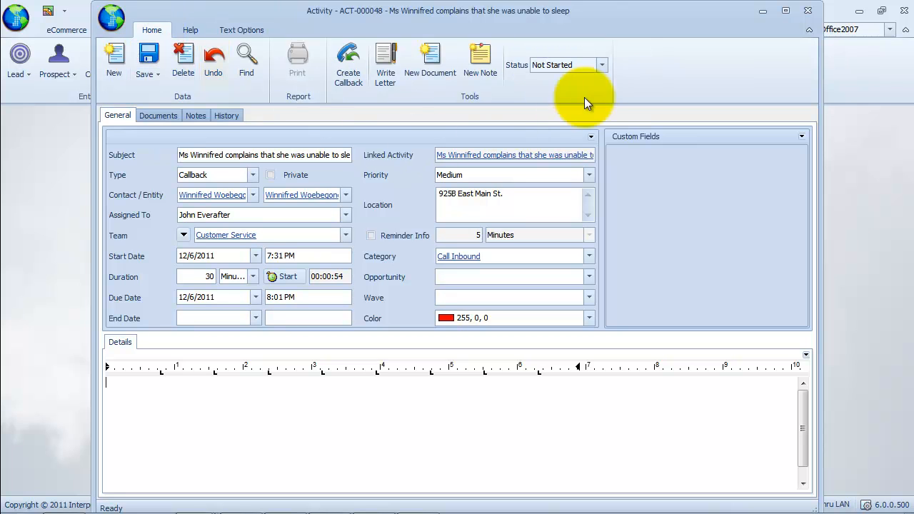
Set the callback's status to In Progress, then start and stop the call duration timer.
left_click(601, 64)
left_click(600, 90)
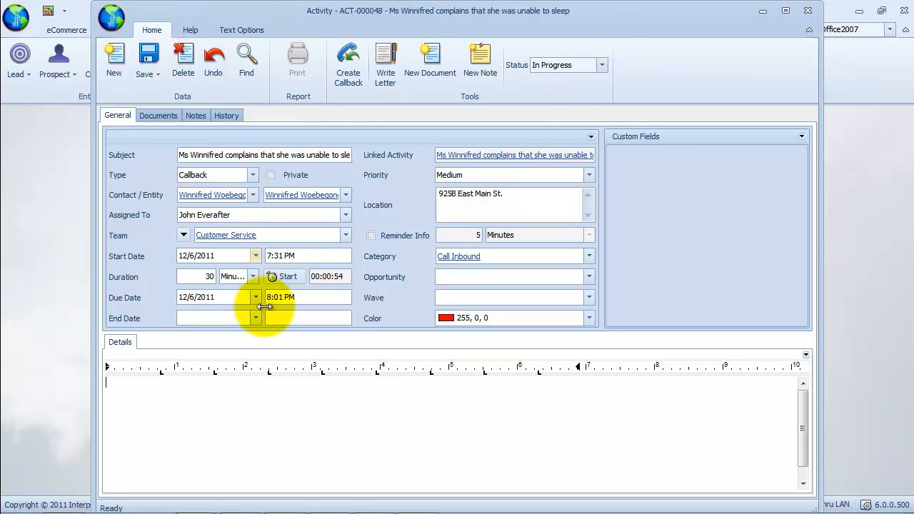
left_click(283, 276)
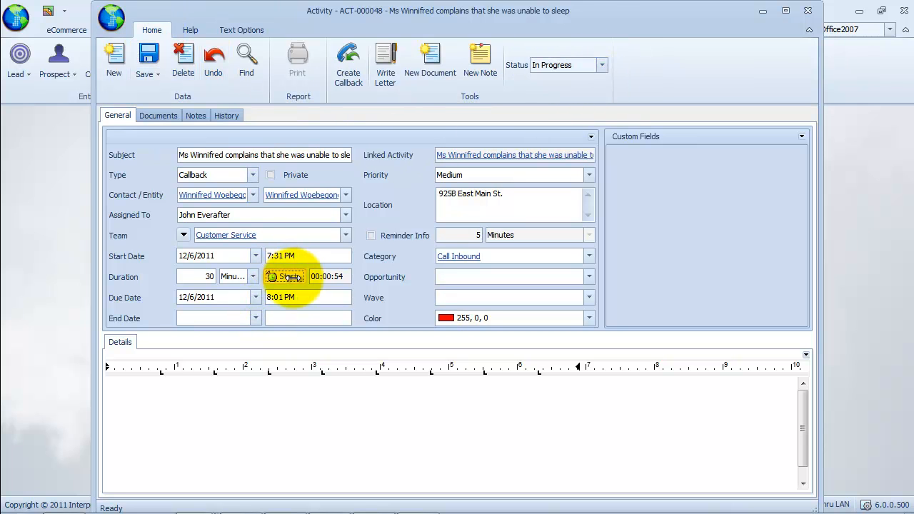
left_click(329, 417)
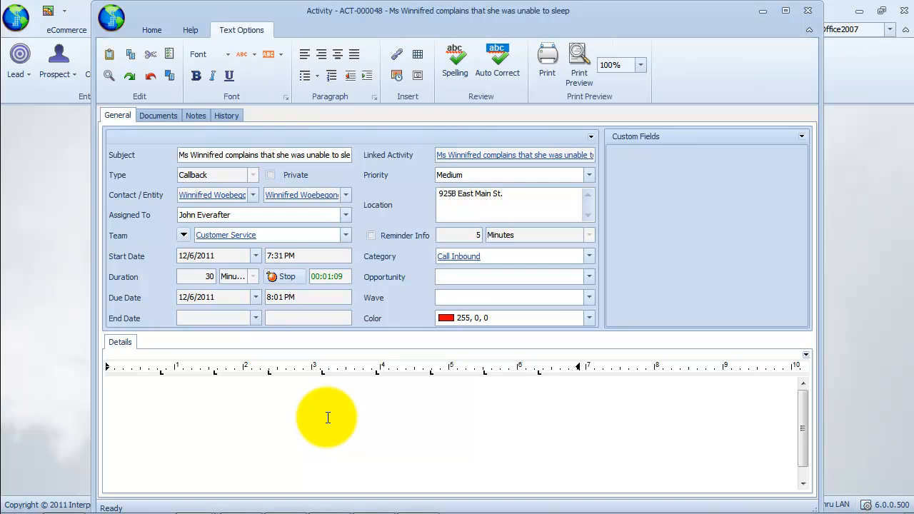
left_click(286, 276)
Enter details noting that the customer was asked to investigate more and look for objects under her mattress.
left_click(297, 388)
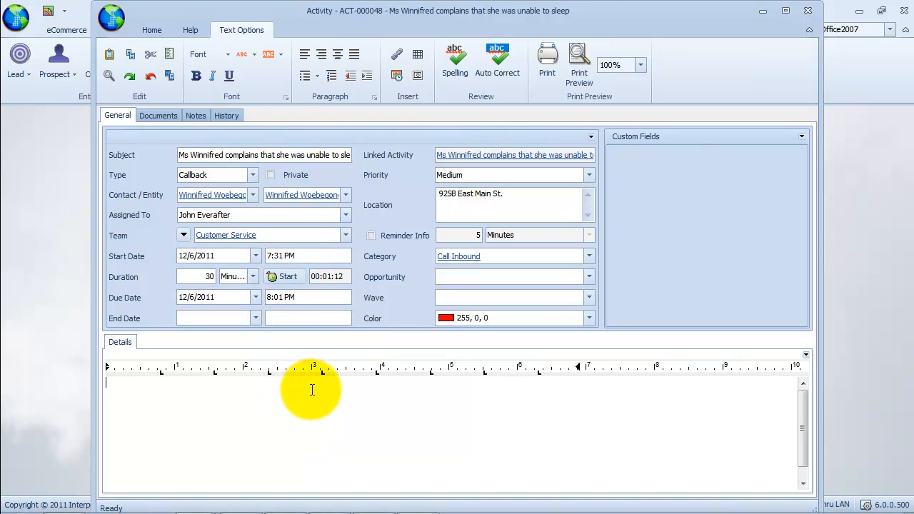
type("Asked Ms Winnifred to investigate more and I")
type("ook for objects under her mattress.")
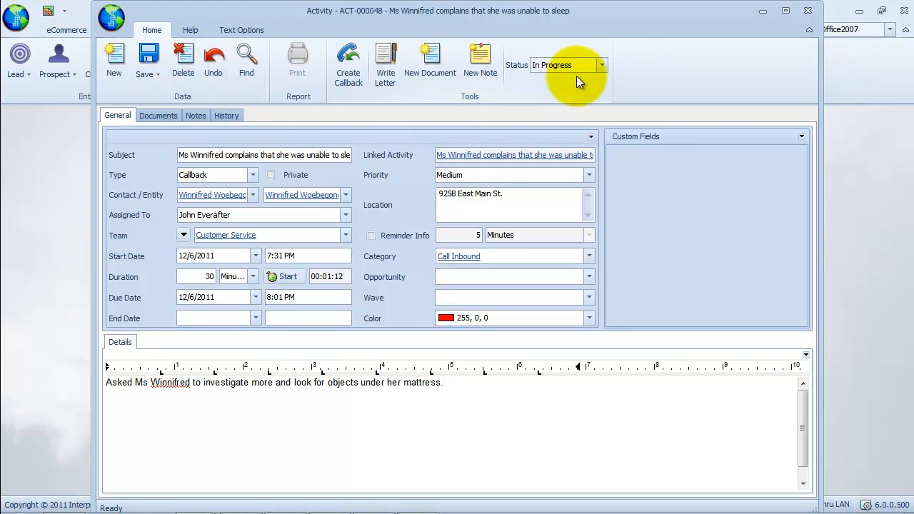
Set the callback's status to Completed, then save and close the activity.
left_click(600, 65)
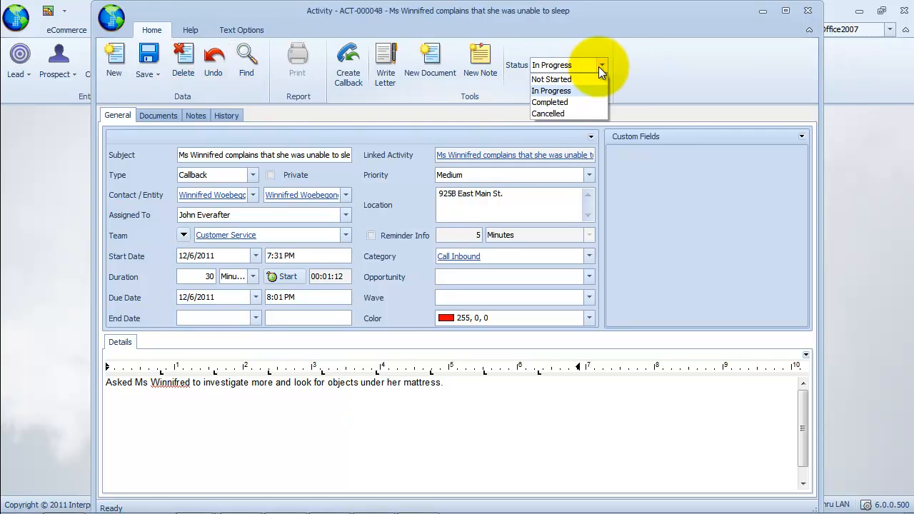
left_click(595, 103)
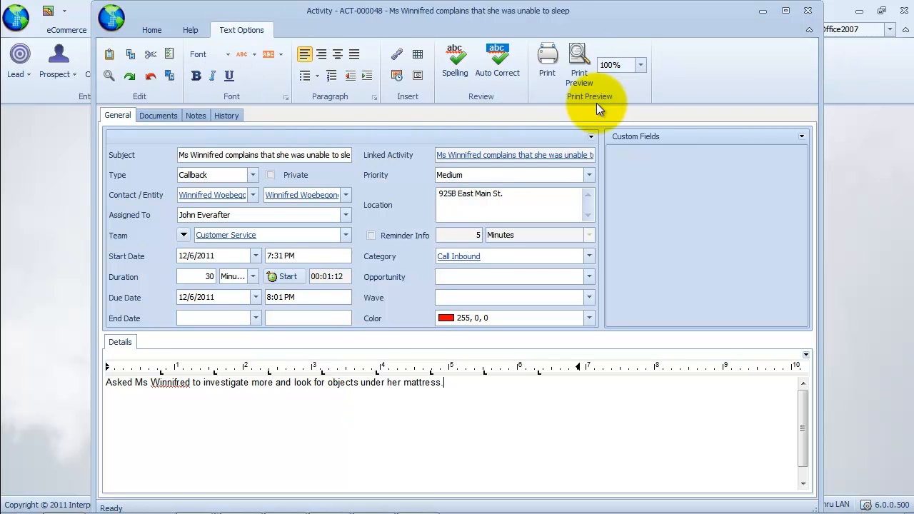
left_click(151, 29)
left_click(157, 76)
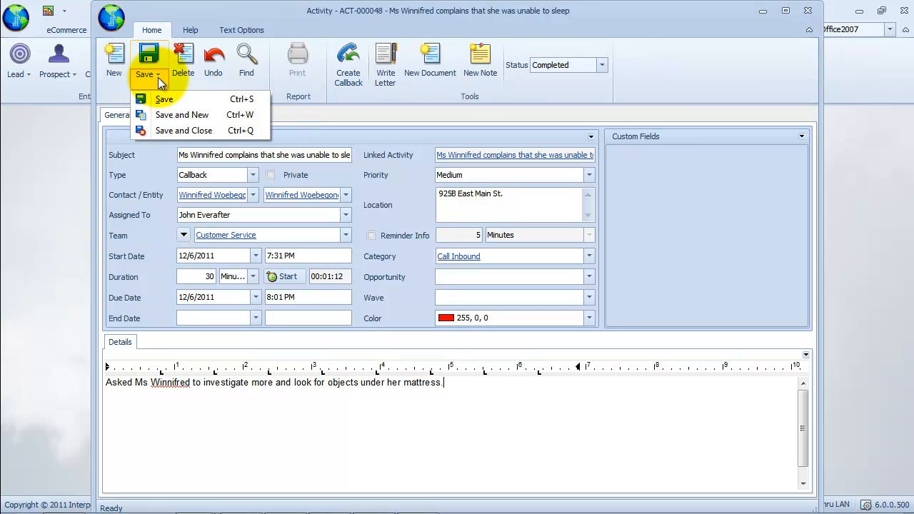
left_click(246, 130)
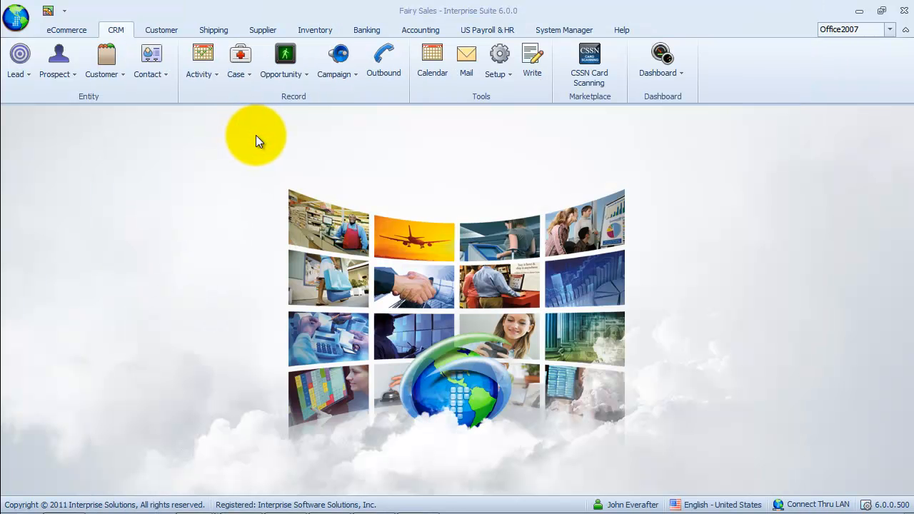